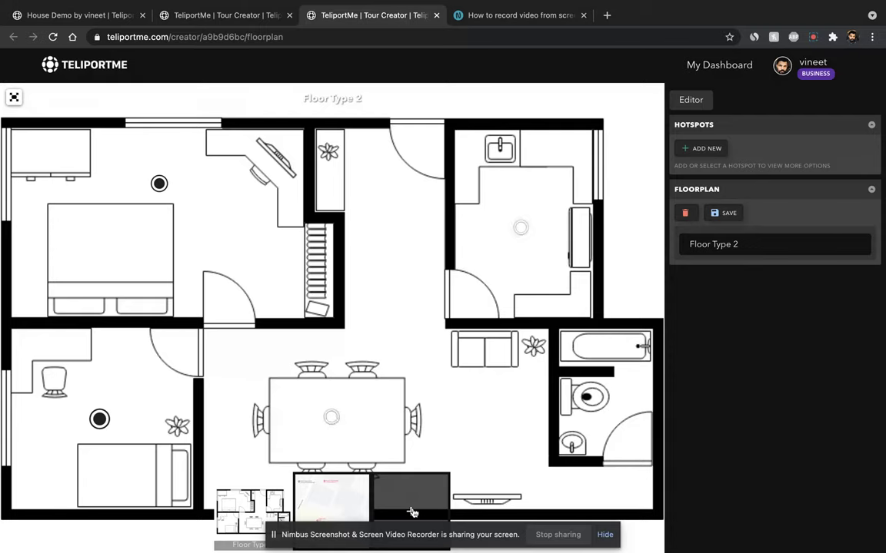
Step: Add the uploaded "Floor 4" 3D floor image from the image library as a new floorplan
click(412, 512)
scroll(432, 219, down, 1)
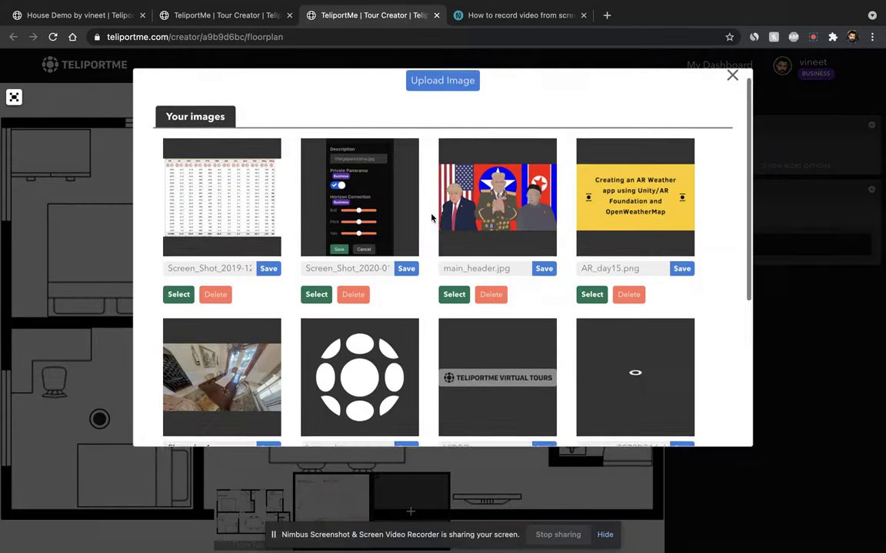
scroll(432, 219, down, 5)
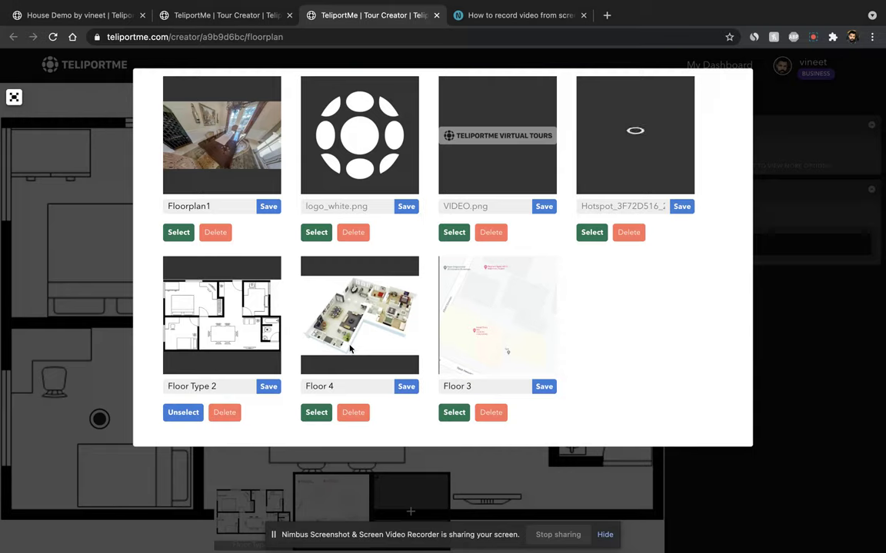
scroll(381, 263, up, 6)
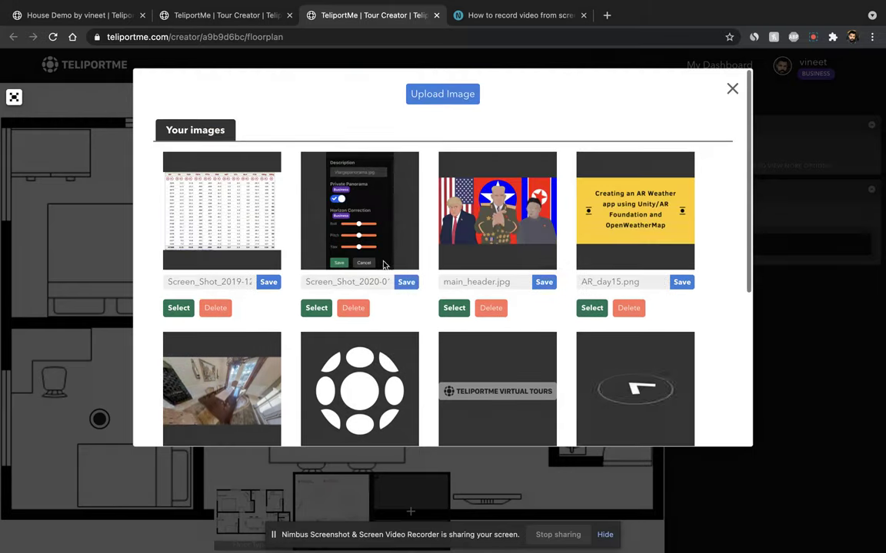
click(446, 100)
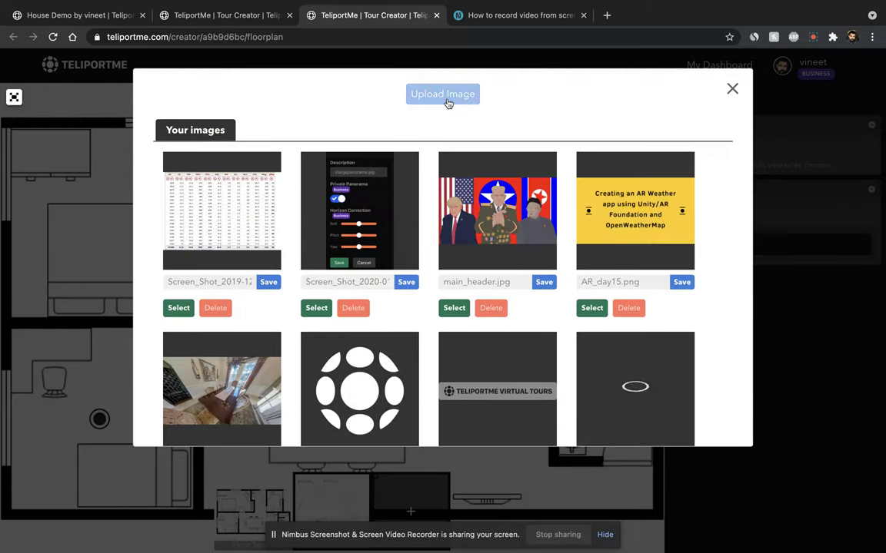
scroll(447, 103, down, 5)
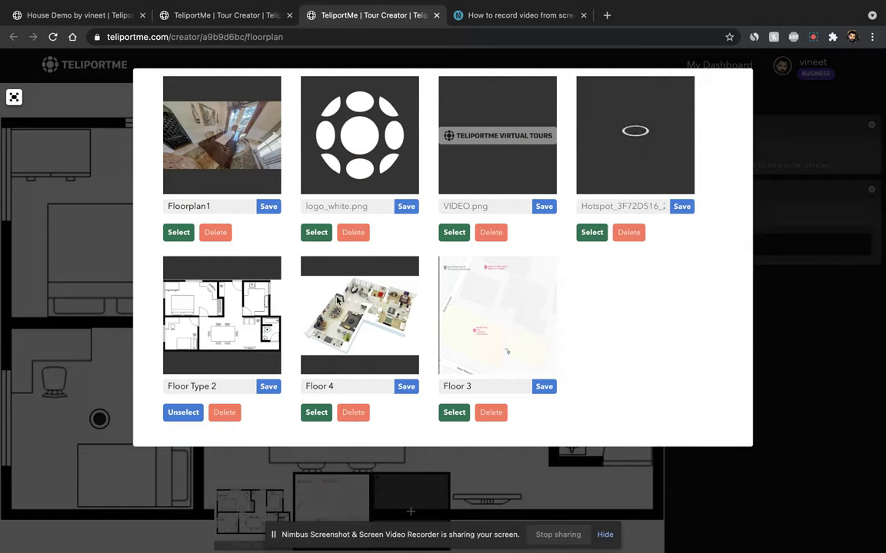
click(318, 419)
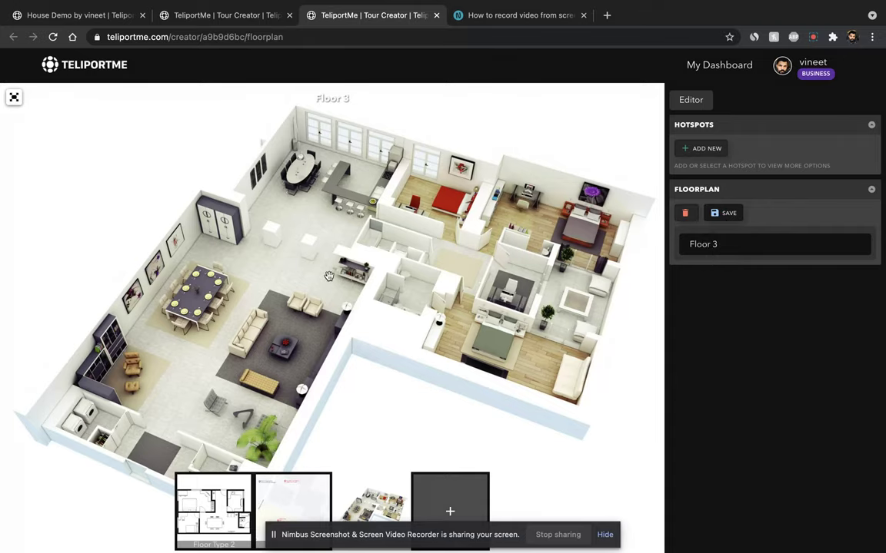
Step: Add a hotspot over the kitchen counter of the 3D floorplan and give it the black ringed-dot icon
click(702, 148)
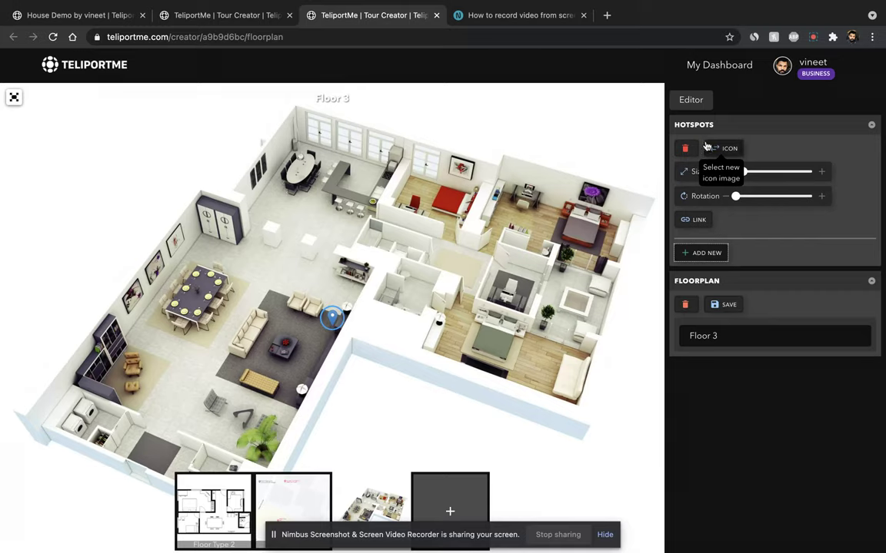
drag(332, 317, 361, 176)
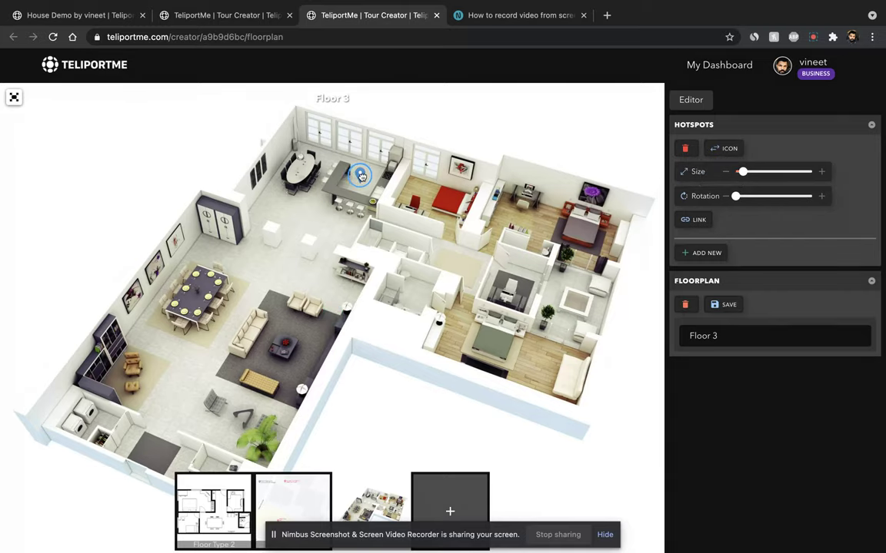
click(720, 151)
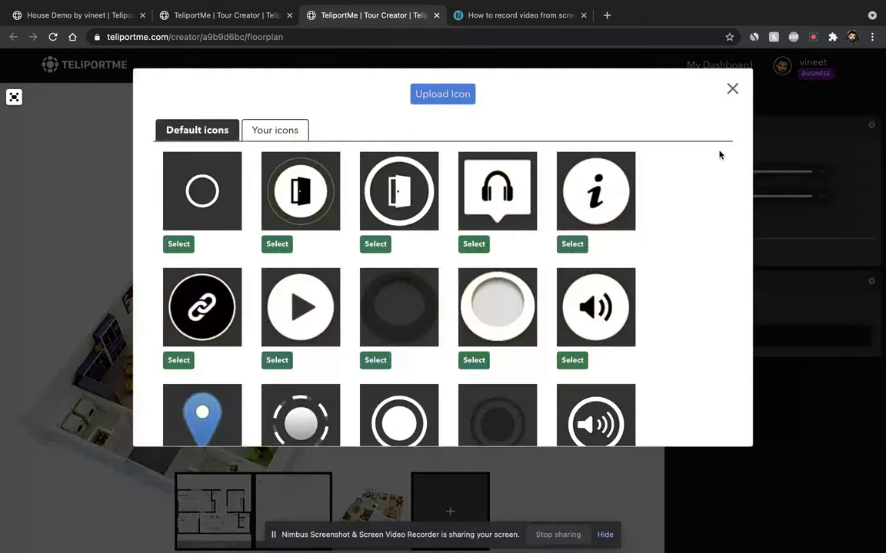
scroll(395, 323, down, 5)
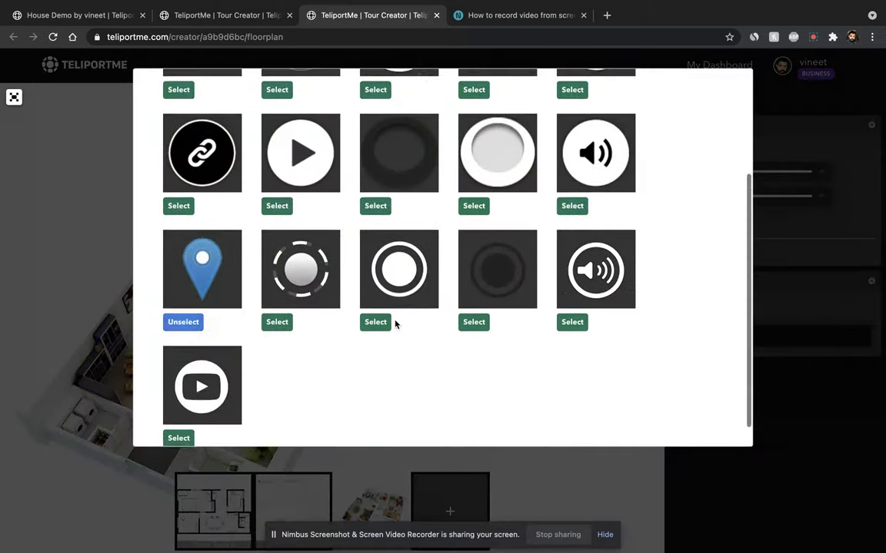
click(473, 296)
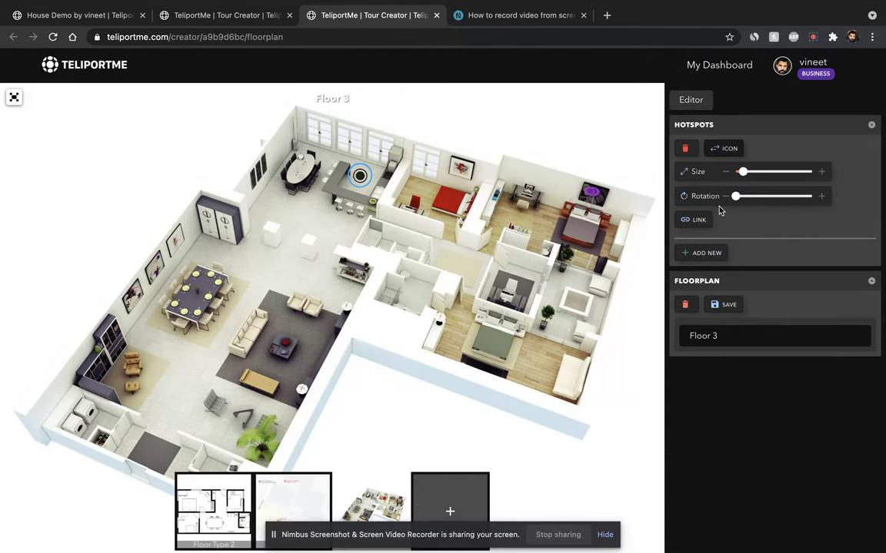
Step: Enlarge the kitchen hotspot to about half of the size range and link it to the Living Room panorama
drag(745, 176, 775, 172)
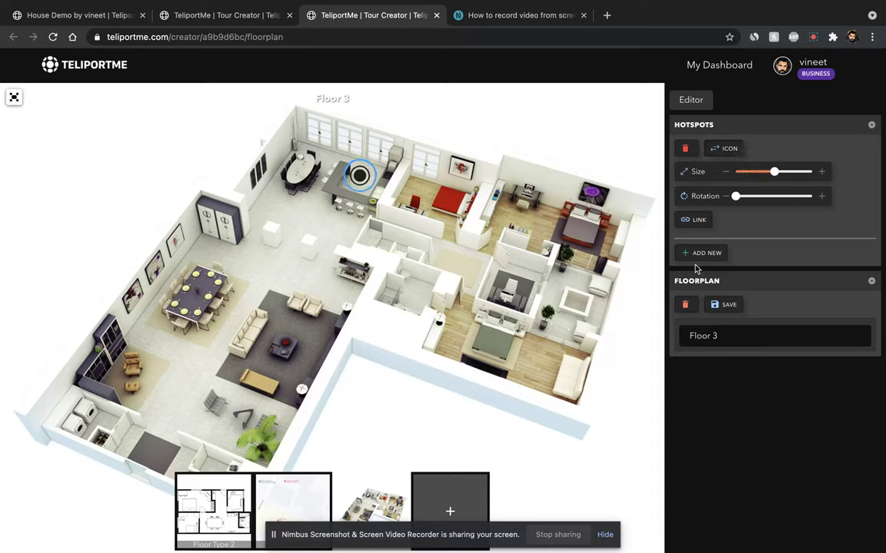
click(697, 220)
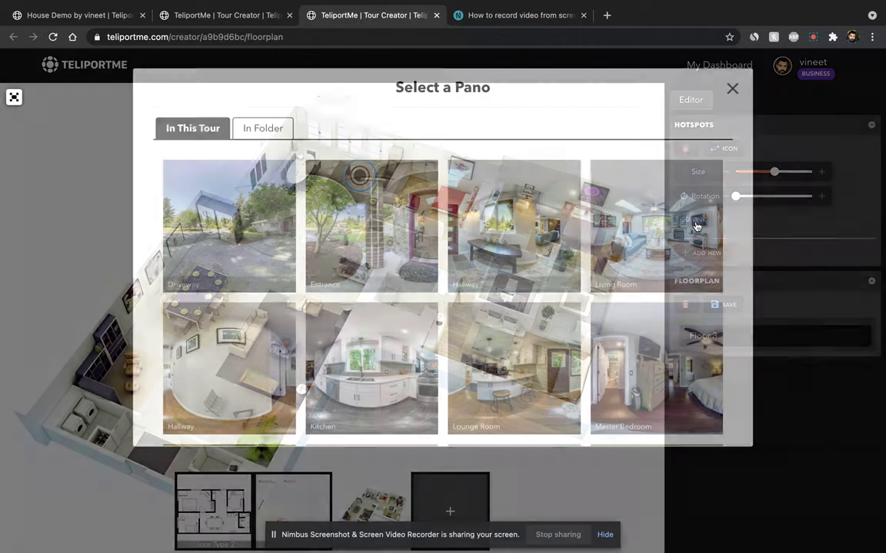
click(604, 241)
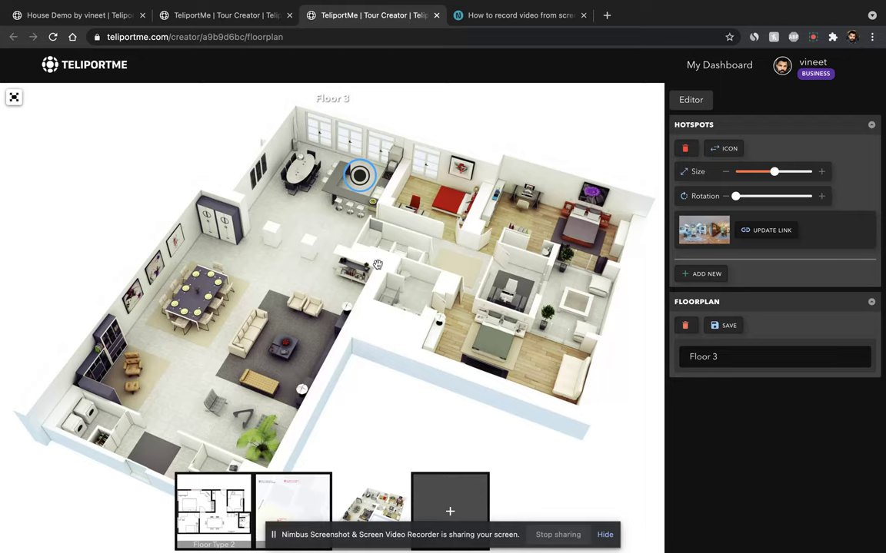
Step: Check the linked panorama previews of the new kitchen hotspot and of the hotspots on the Floor Type 2 floorplan
mouse_move(357, 174)
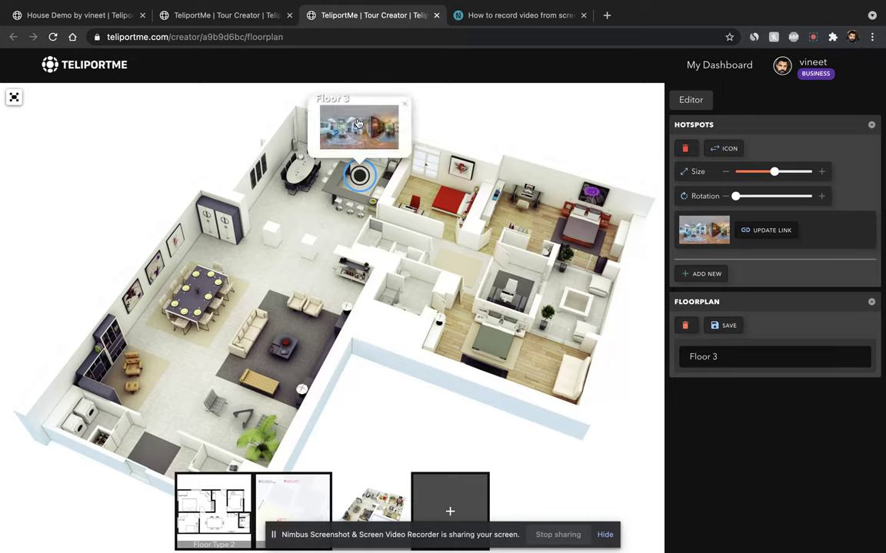
click(243, 513)
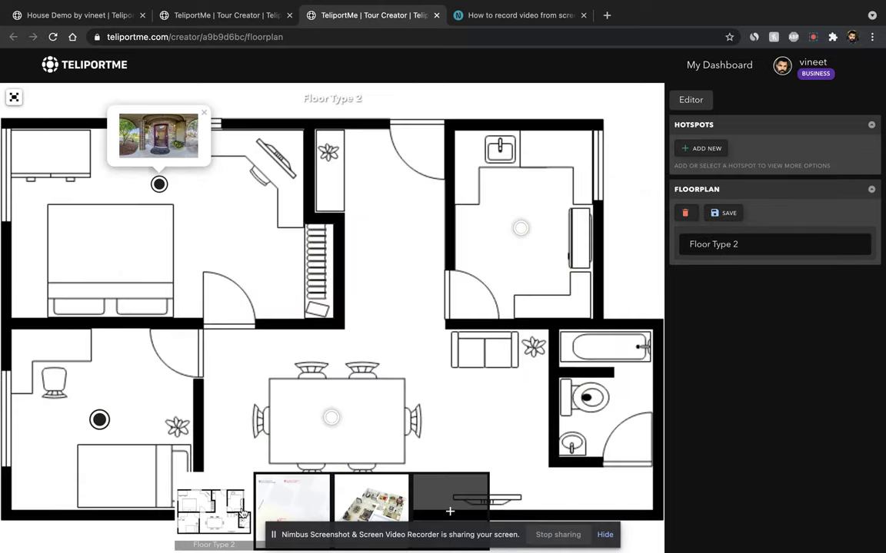
click(100, 421)
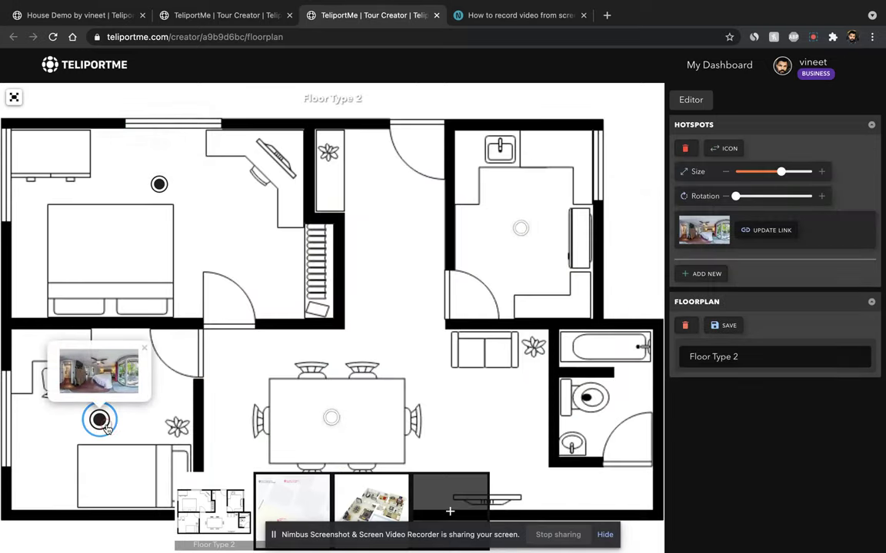
click(523, 230)
click(332, 419)
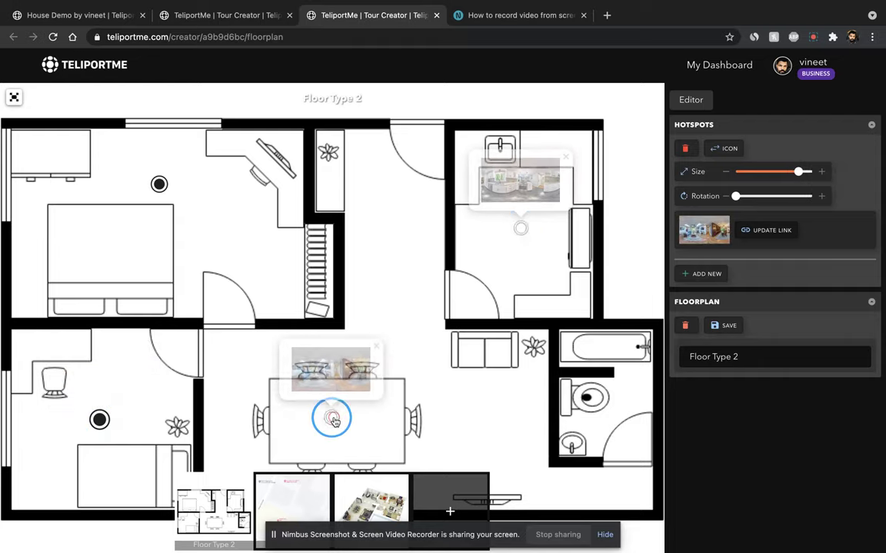
Step: Add a hotspot with the chain-link icon to the street map floorplan and place it on the building beside Albert Einstein street
click(312, 502)
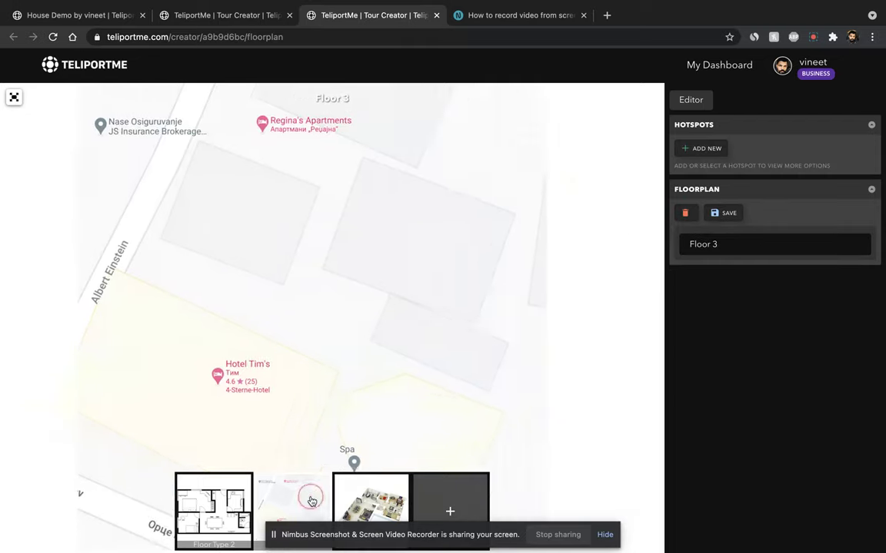
click(722, 148)
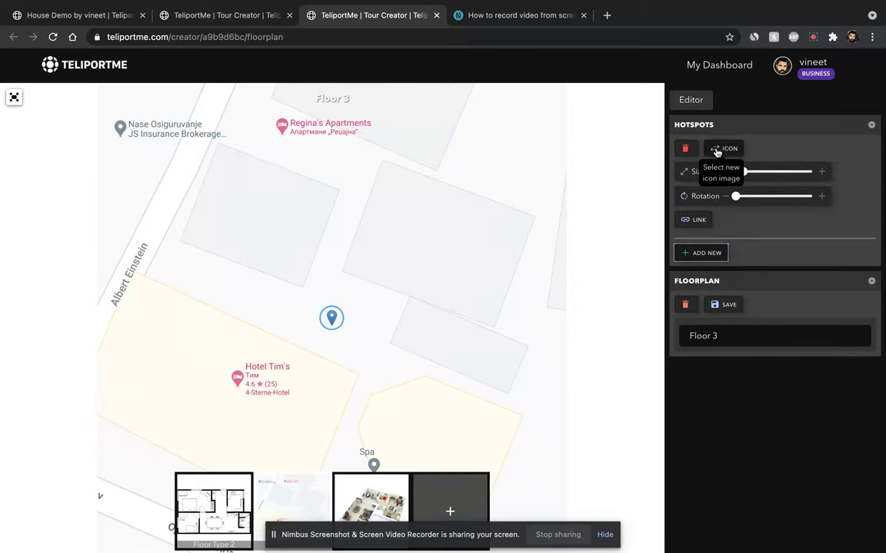
click(716, 149)
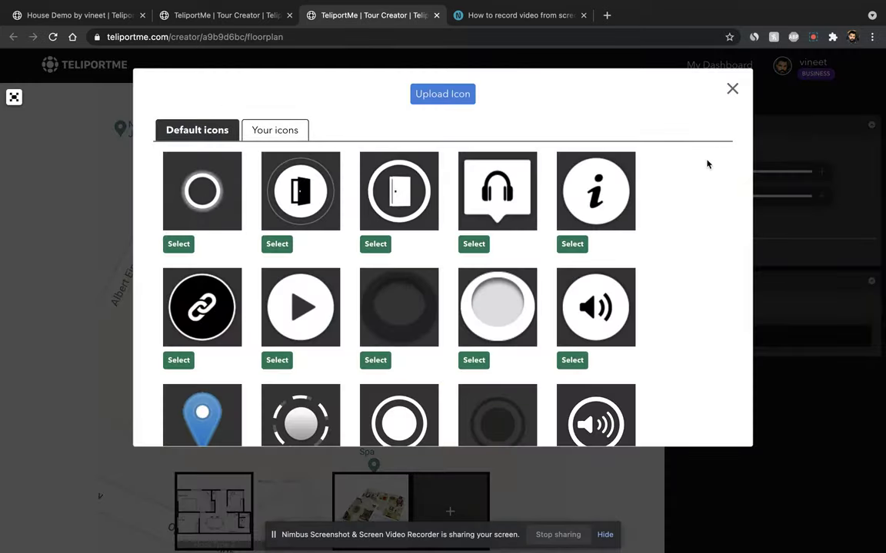
scroll(628, 274, down, 3)
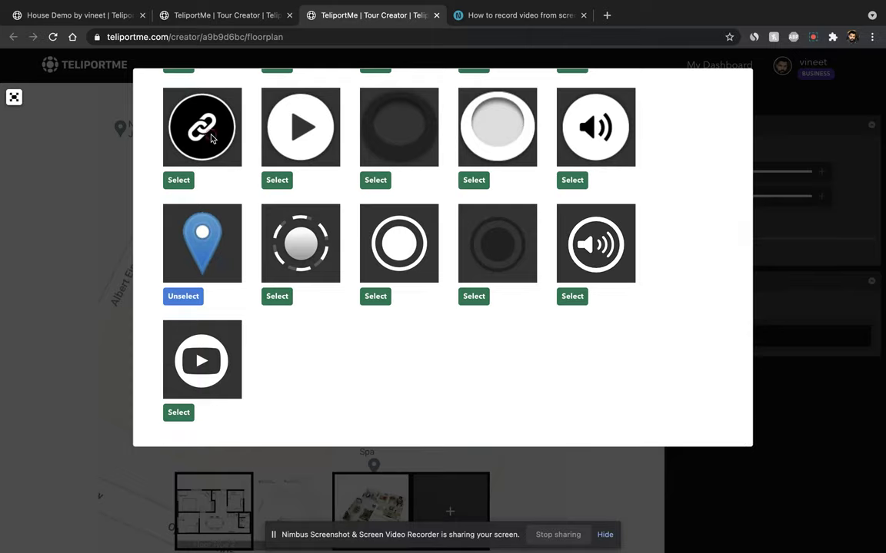
click(177, 180)
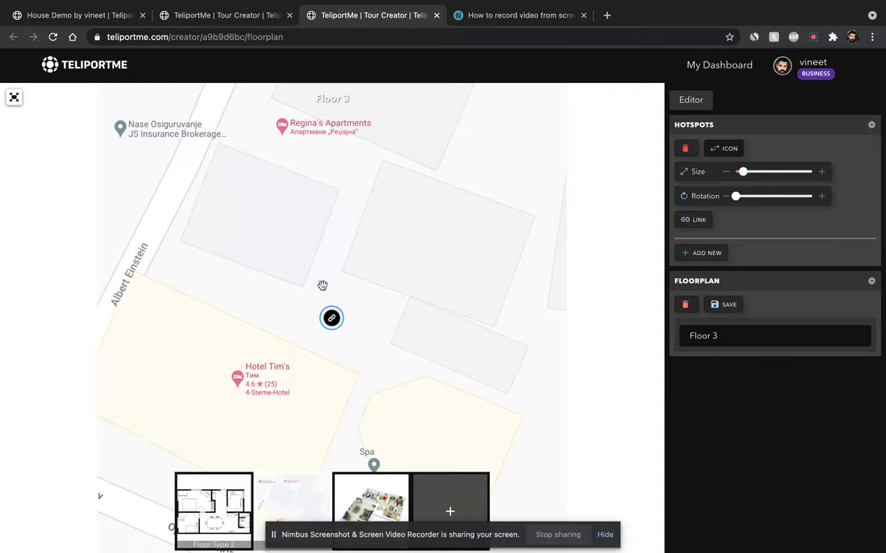
drag(332, 319, 266, 229)
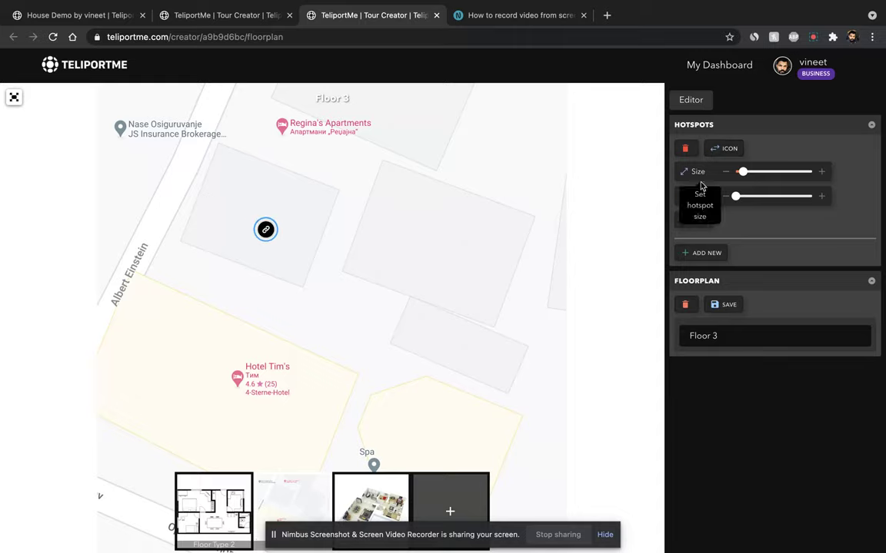
Step: Enlarge the map hotspot to a bit over half of the size range and link it to the Backyard panorama
drag(743, 170, 782, 171)
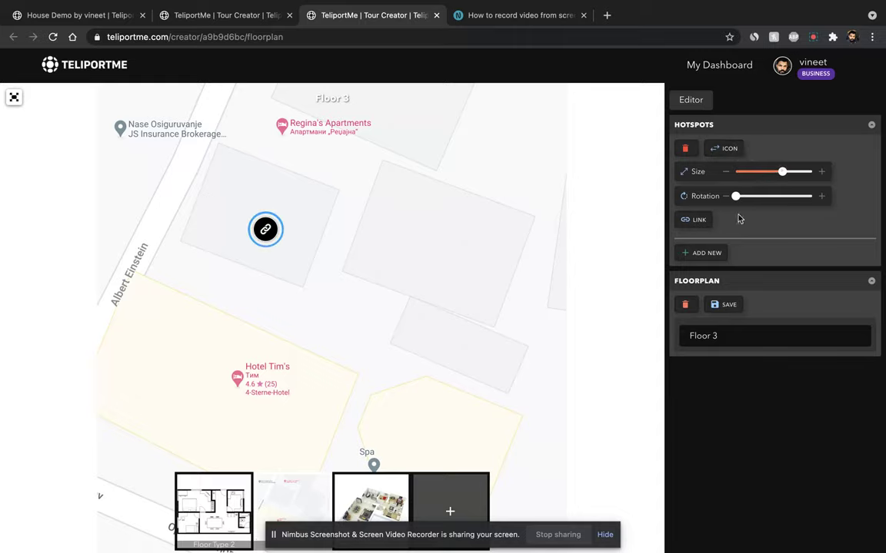
click(701, 223)
scroll(636, 338, down, 5)
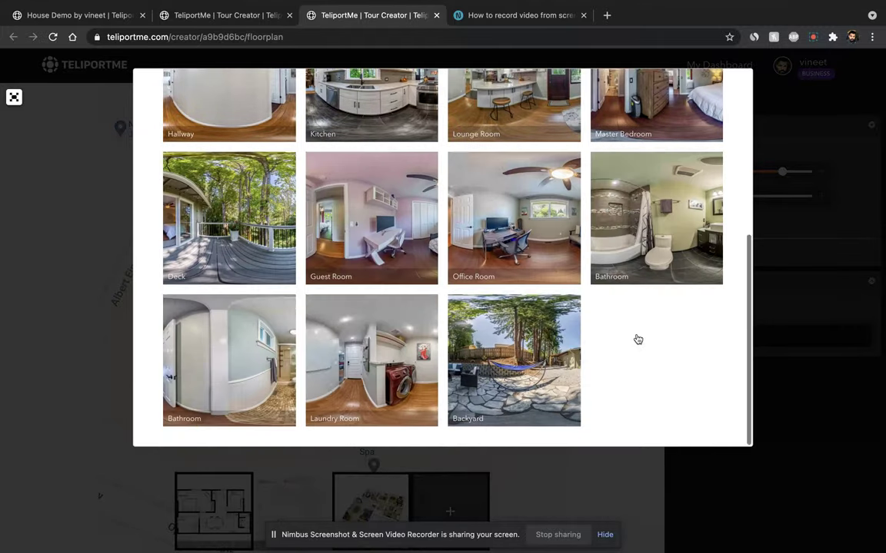
click(486, 358)
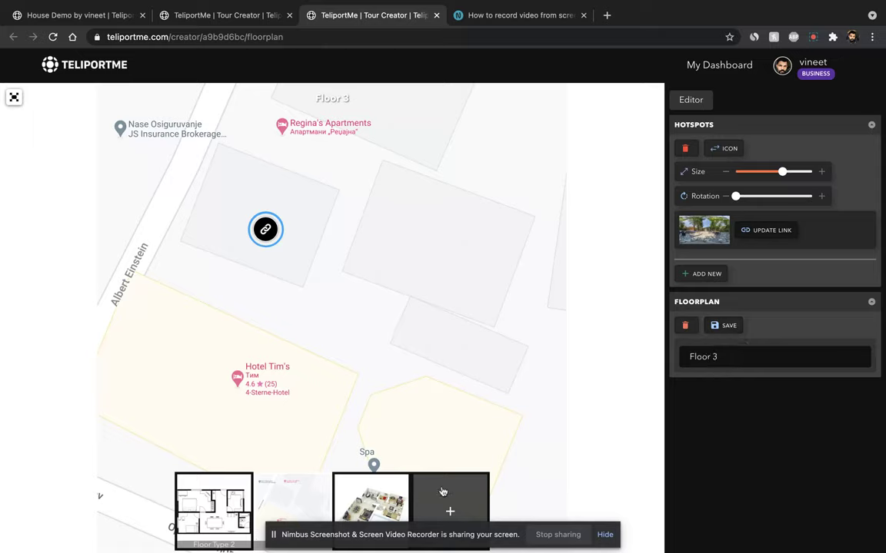
Step: Leave the floorplan editor for the tour's share page, try the Icon floorplan display and set it to Expanded instead
click(693, 101)
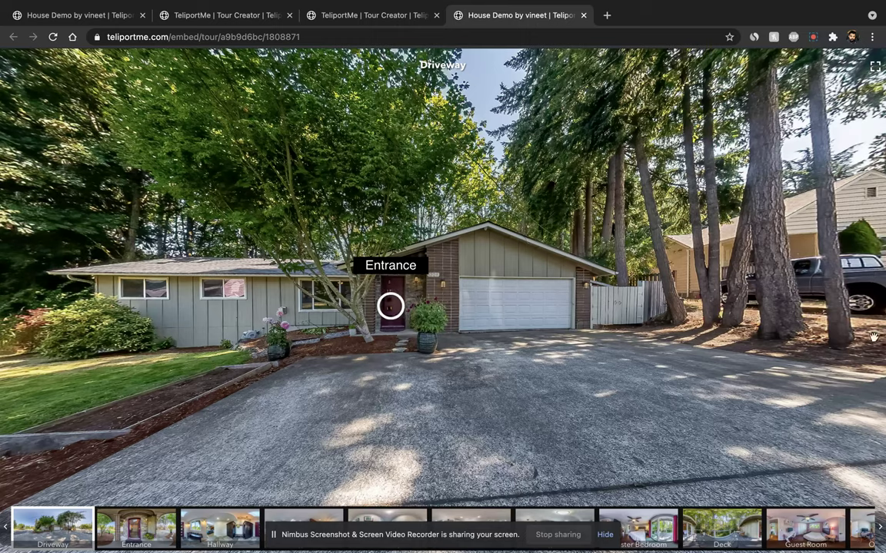
click(304, 17)
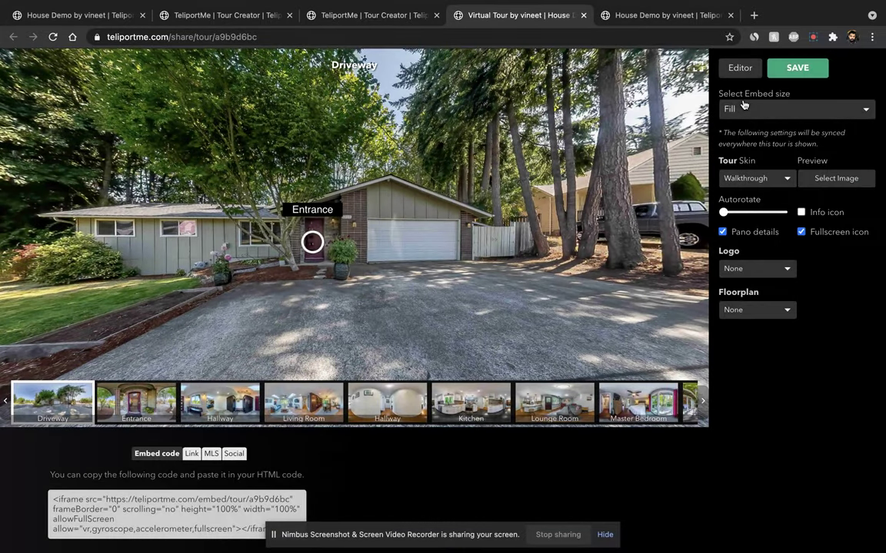
click(753, 320)
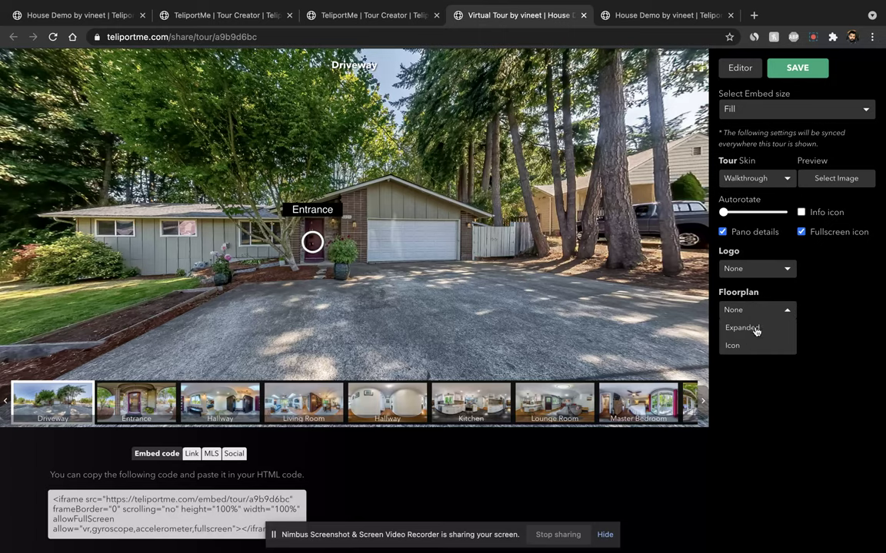
click(757, 349)
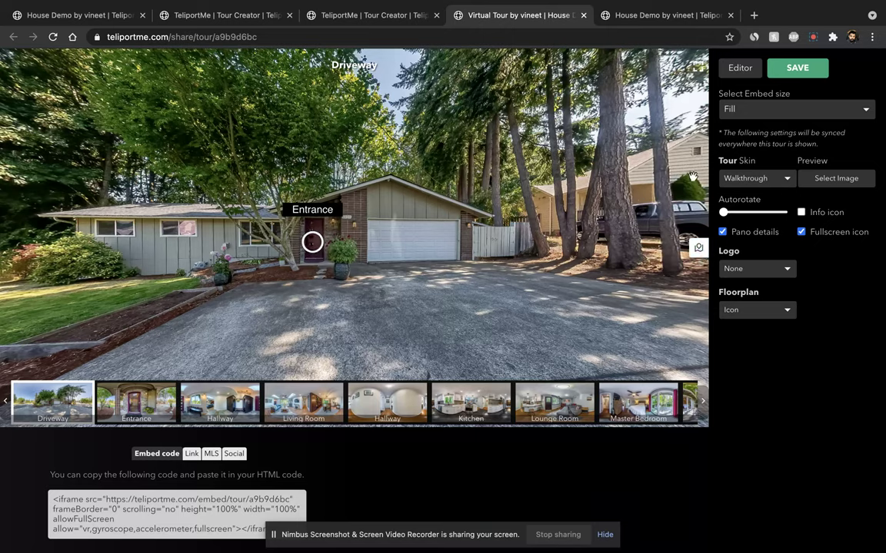
click(741, 312)
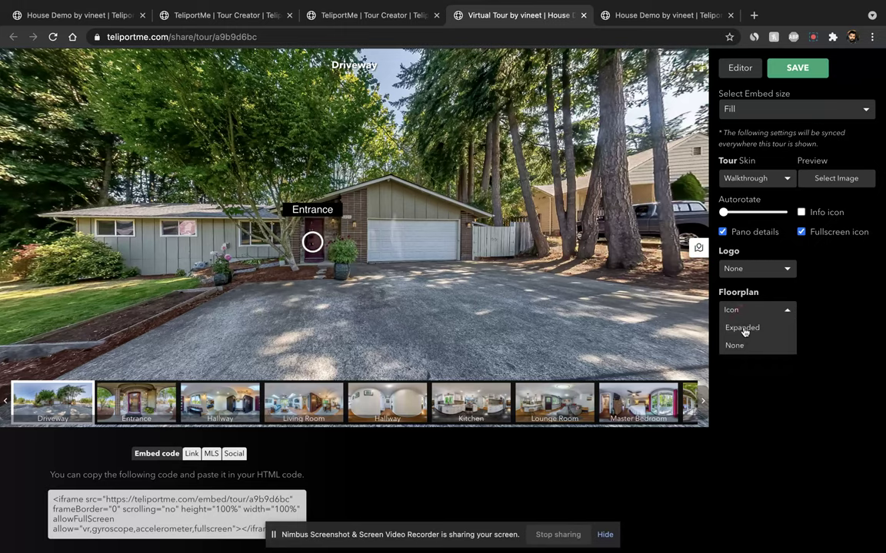
click(742, 328)
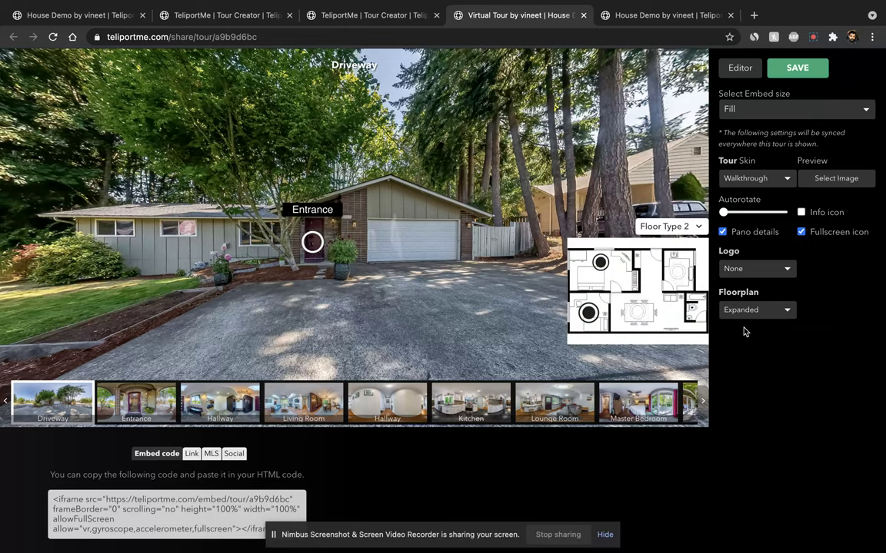
Step: Save the tour's share settings and reload the embedded House Demo tour to check the floorplan overlay
click(800, 74)
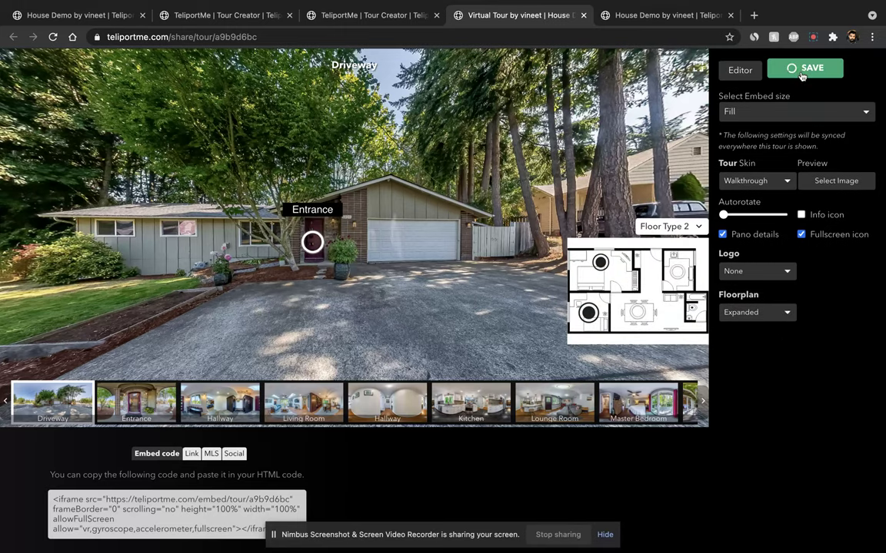
click(666, 15)
click(51, 39)
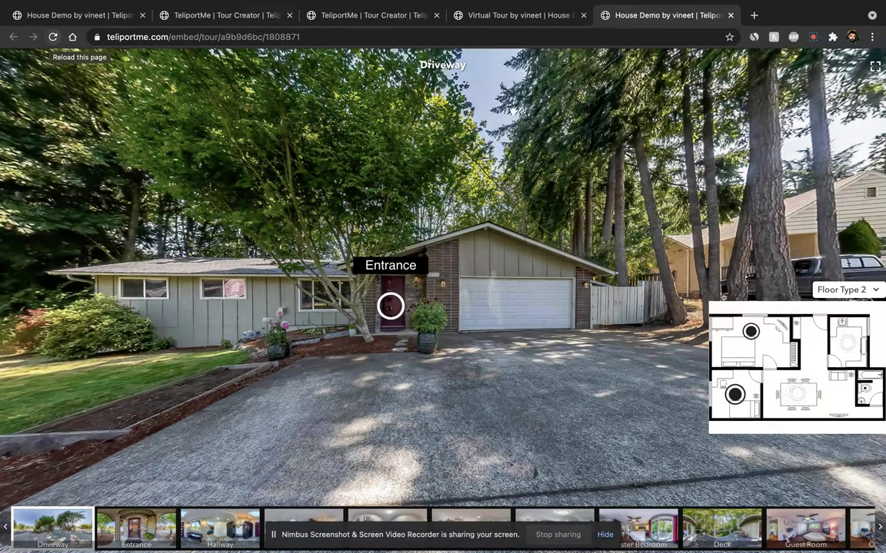
Step: Test both bedroom hotspots on the Floor Type 2 plan and the chain-link hotspot on the Floor 3 map in the embedded tour
mouse_move(692, 358)
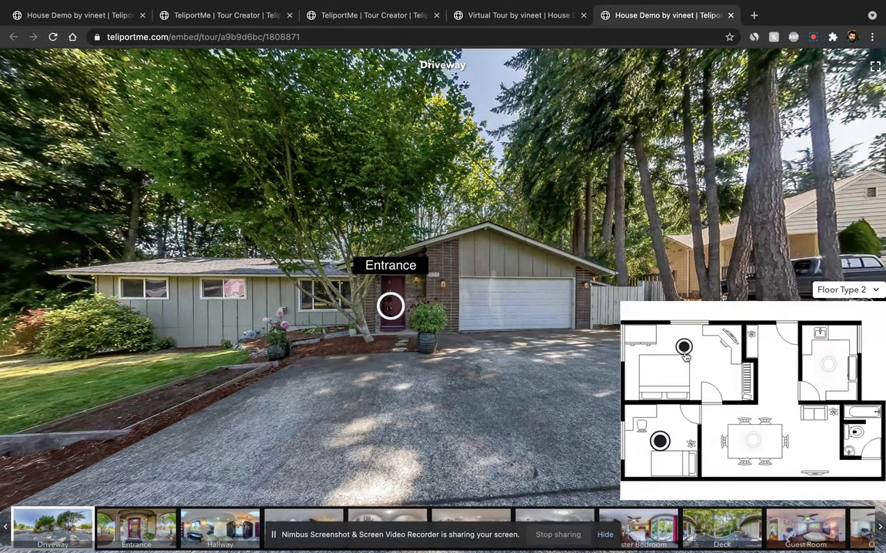
click(688, 350)
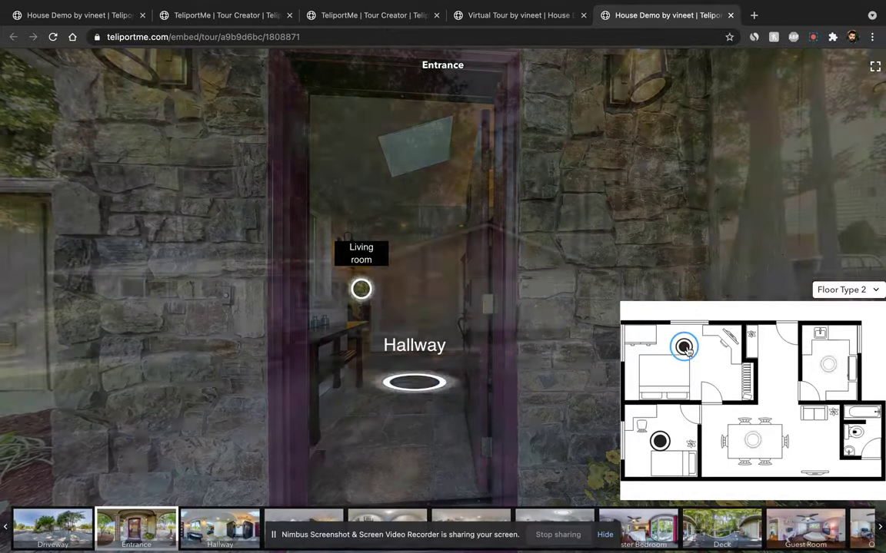
click(661, 448)
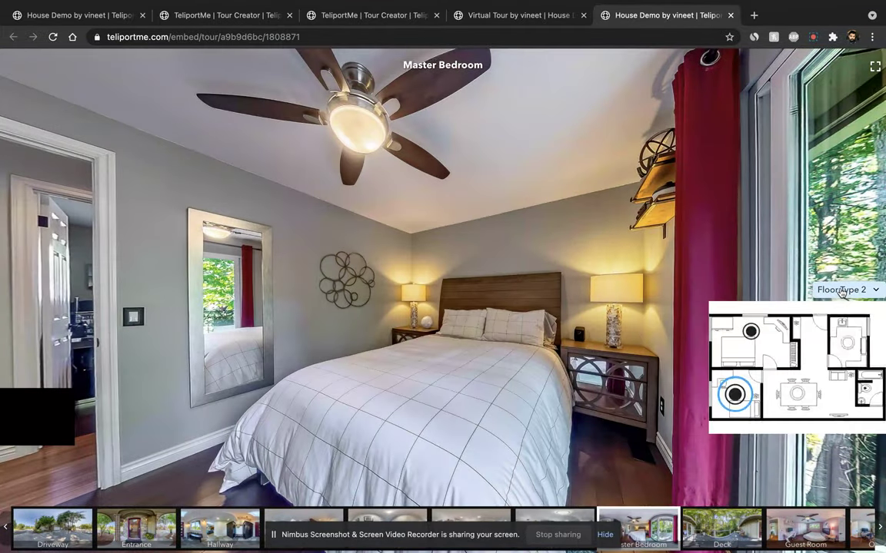
click(844, 289)
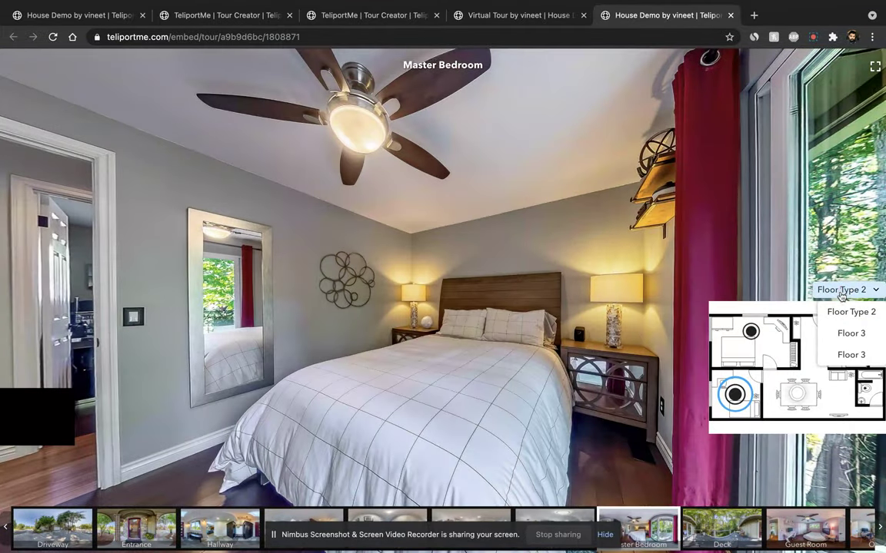
click(847, 334)
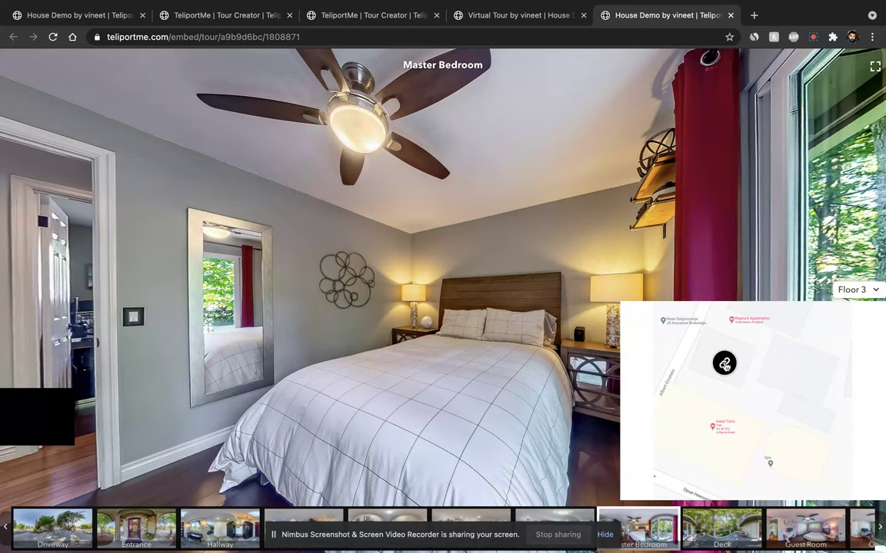
click(724, 364)
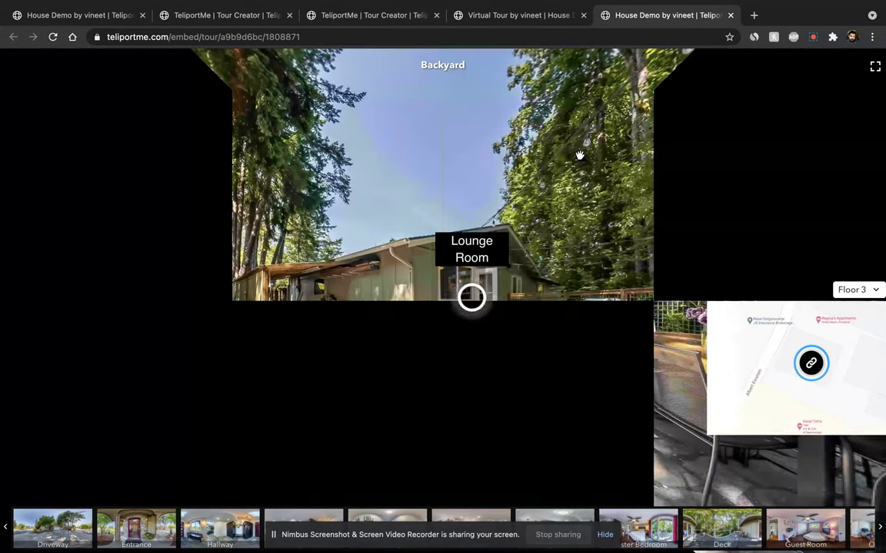
Step: Return to the tour's share page, set the floorplan display to Icon and save the settings
click(492, 13)
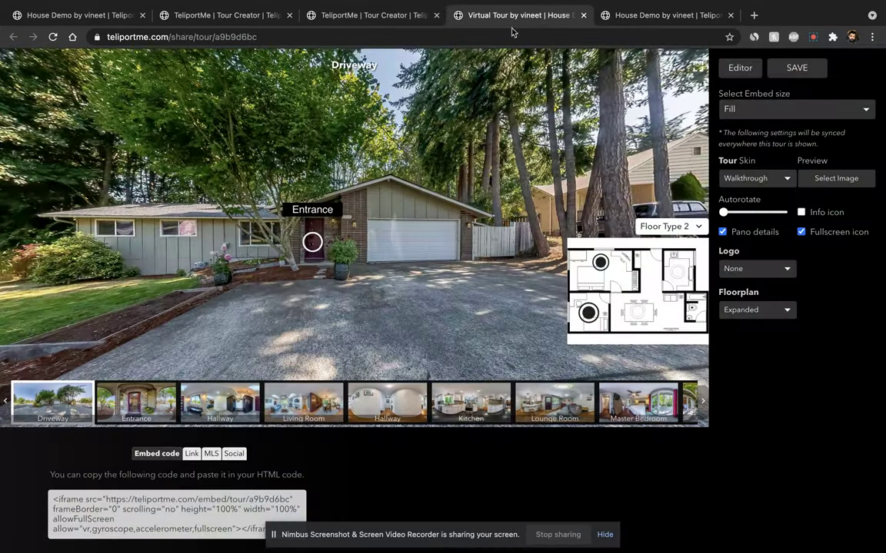
click(755, 310)
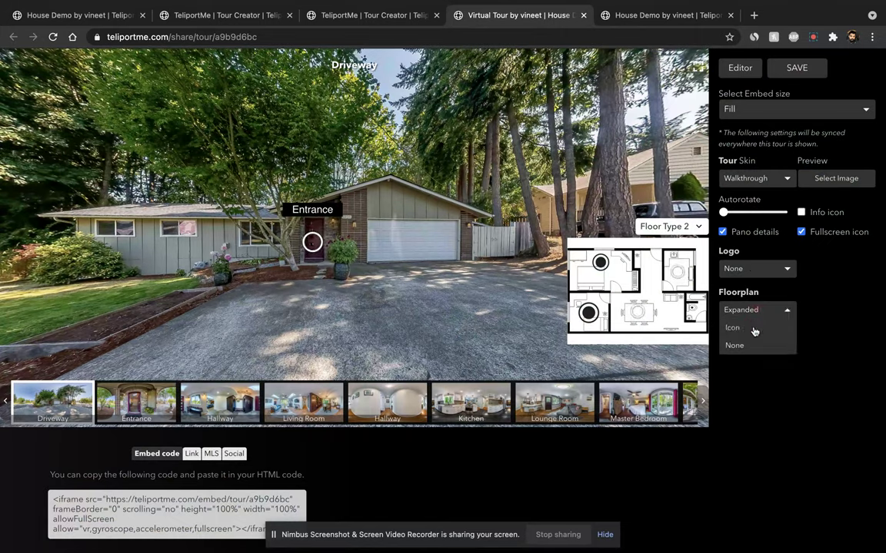
click(754, 331)
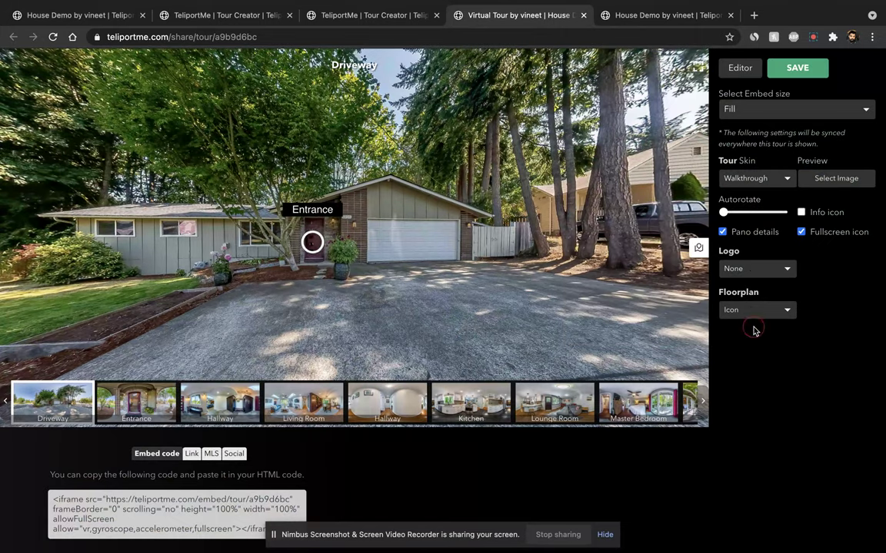
click(798, 67)
Step: Reload the embedded tour, open the floorplan from its icon, test the Kitchen and Living Room hotspots, and close the floorplan
click(611, 17)
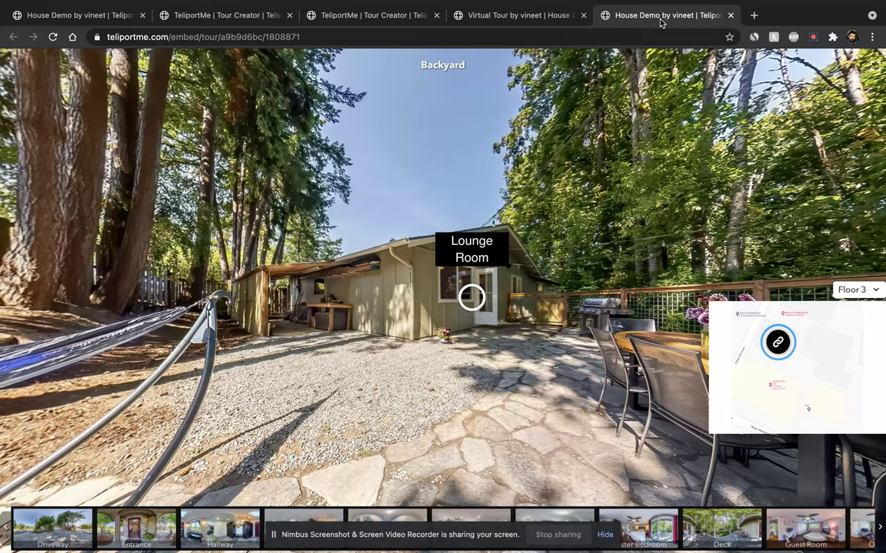
click(52, 37)
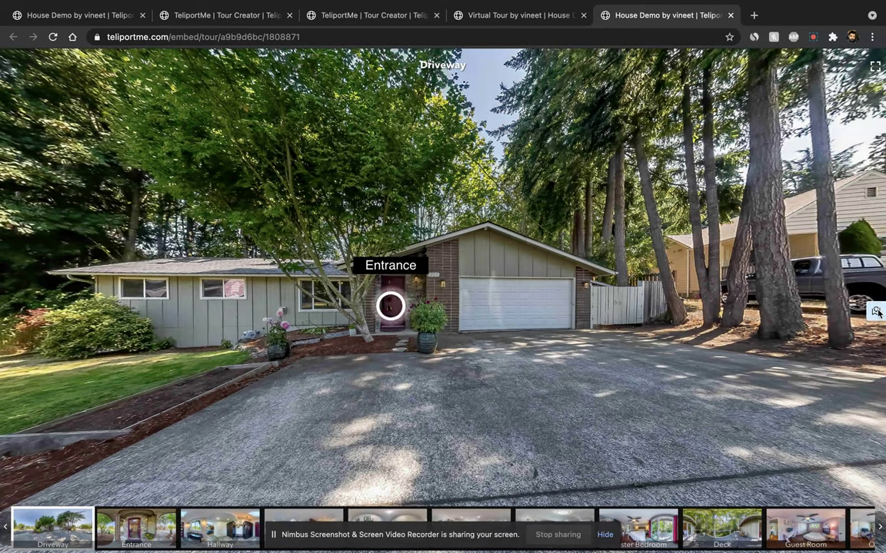
click(876, 311)
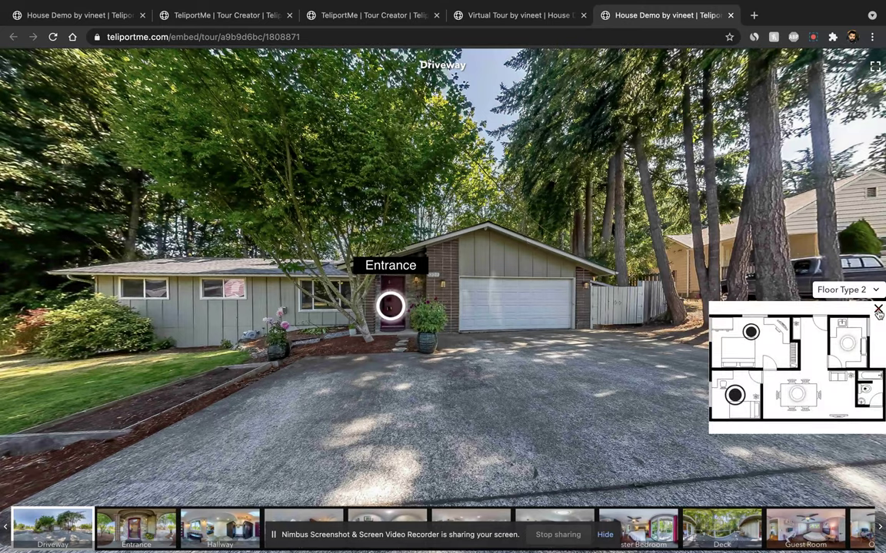
click(848, 344)
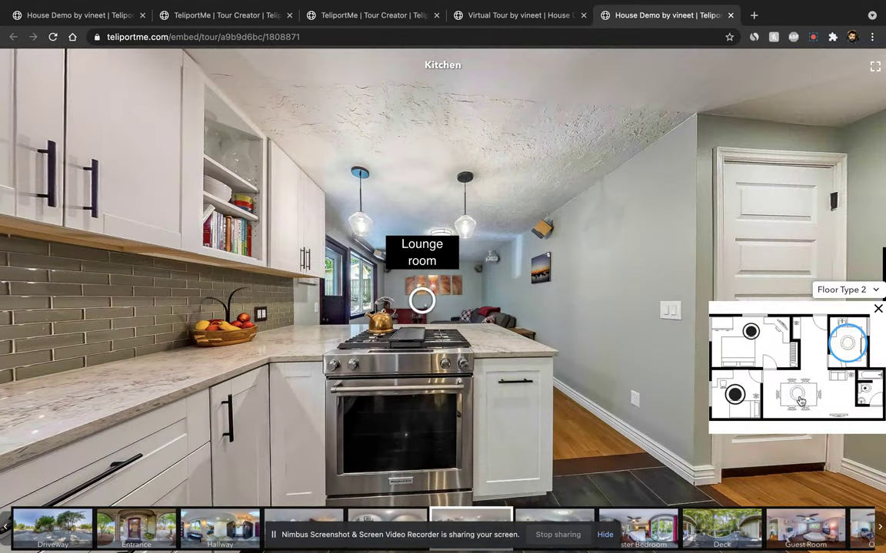
click(799, 397)
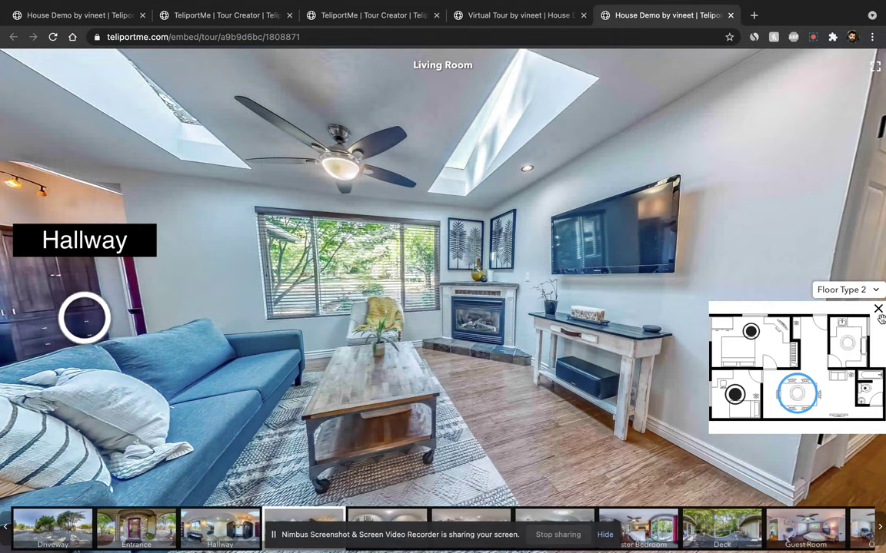
click(878, 310)
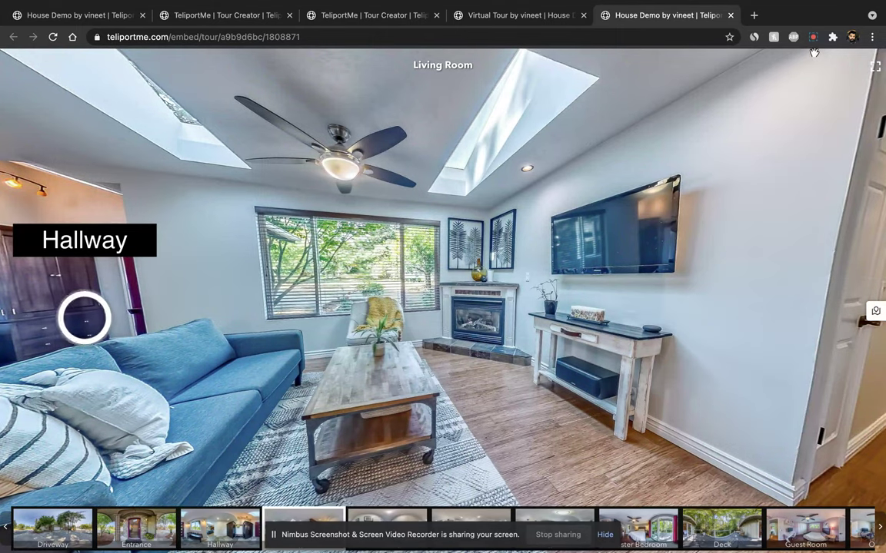
click(531, 15)
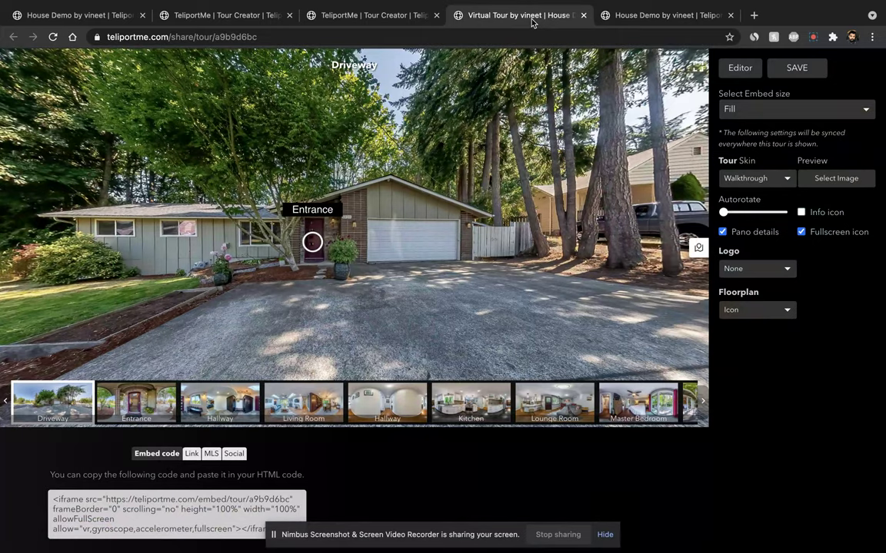
click(388, 15)
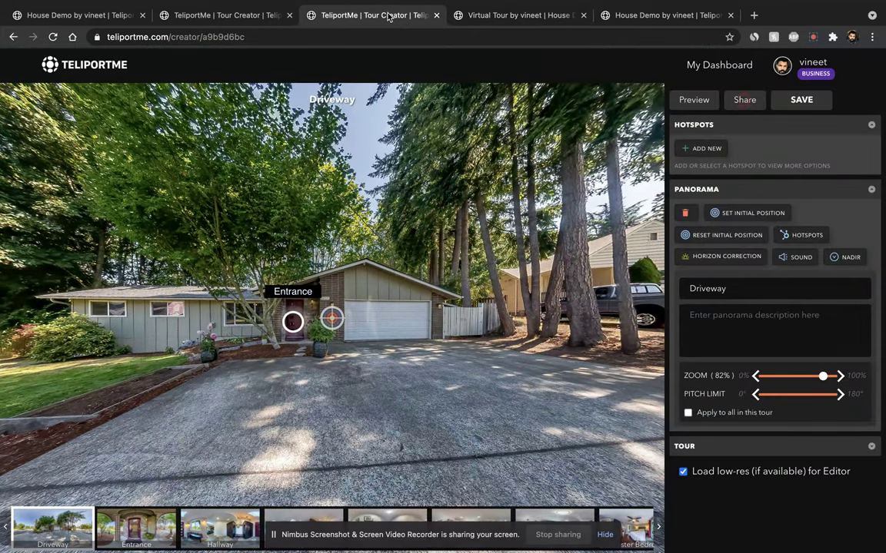
click(631, 16)
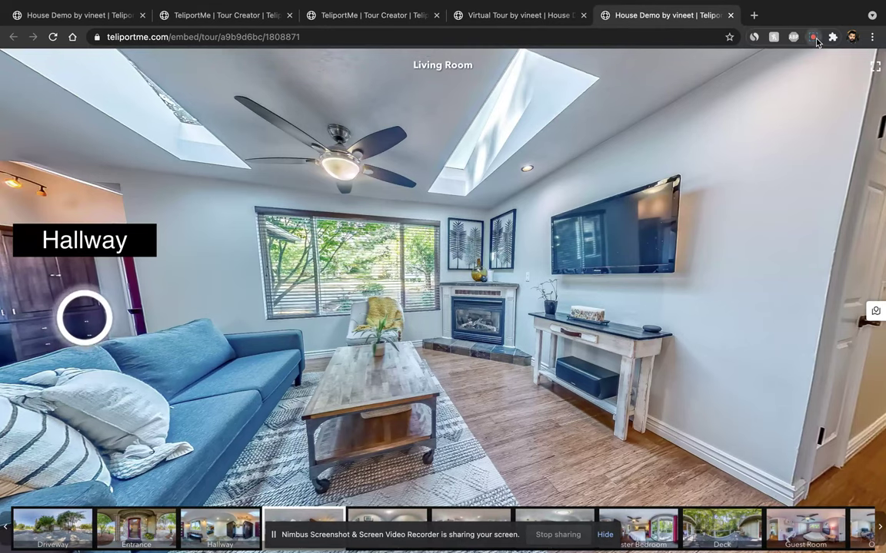